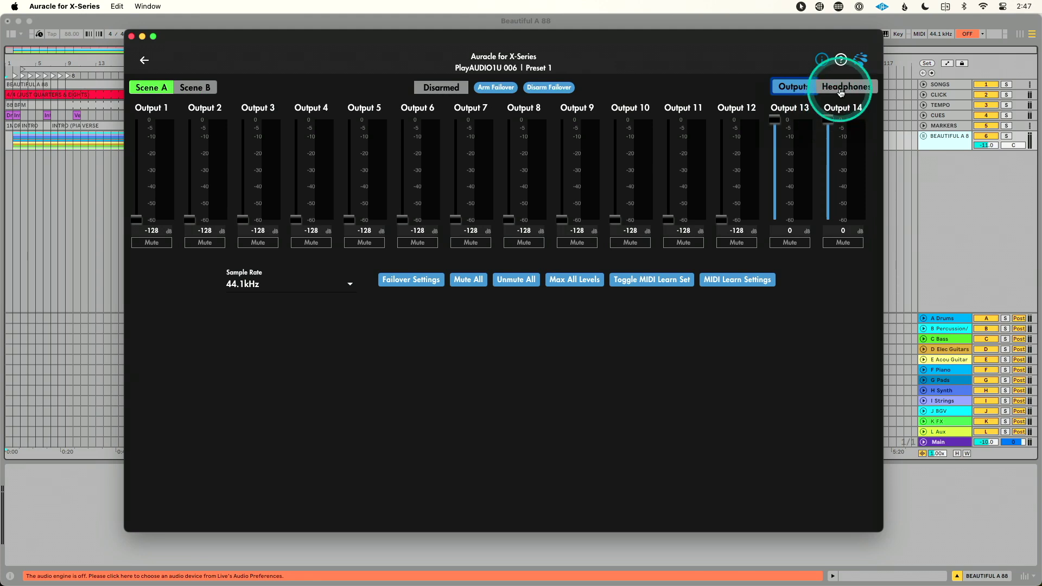
# Show the headphone mixes, raise all output levels to maximum, and check the available sample rates
pyautogui.click(842, 87)
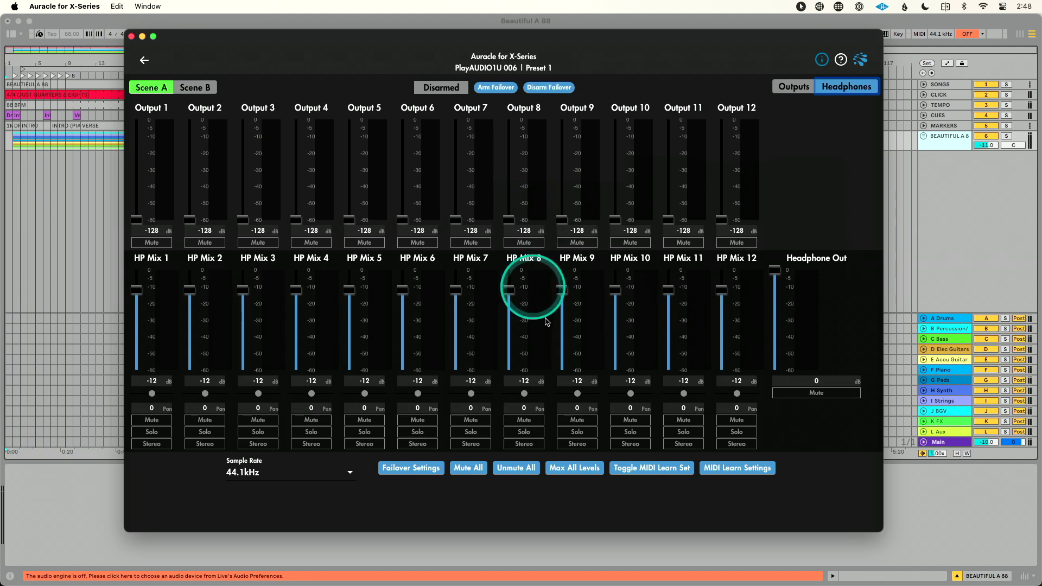
pyautogui.click(591, 470)
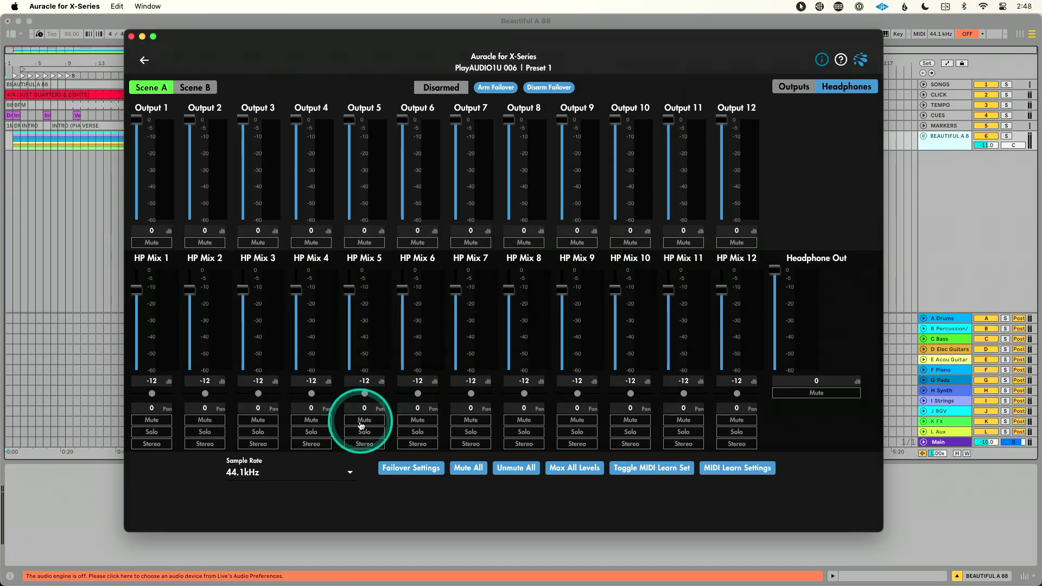
pyautogui.click(332, 474)
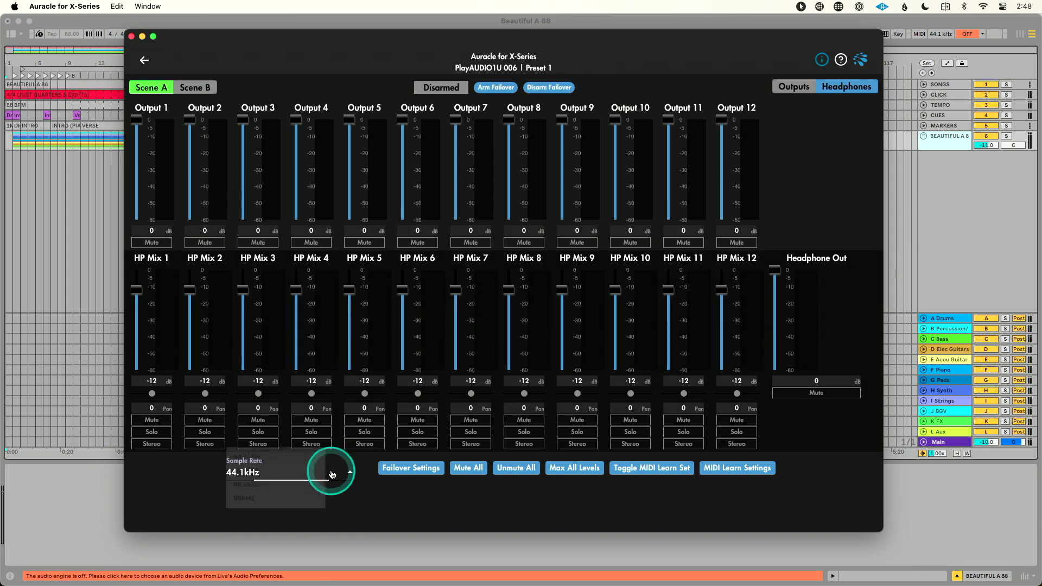
pyautogui.click(382, 497)
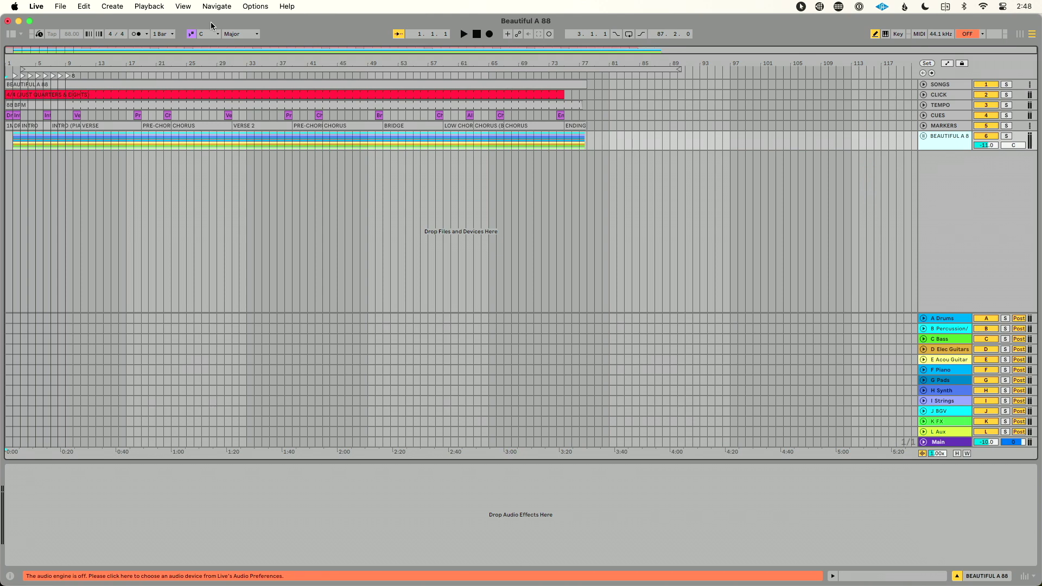
# Switch to Ableton Live and set the audio output device to PlayAUDIO1U (4 In, 18 Out)
pyautogui.click(464, 246)
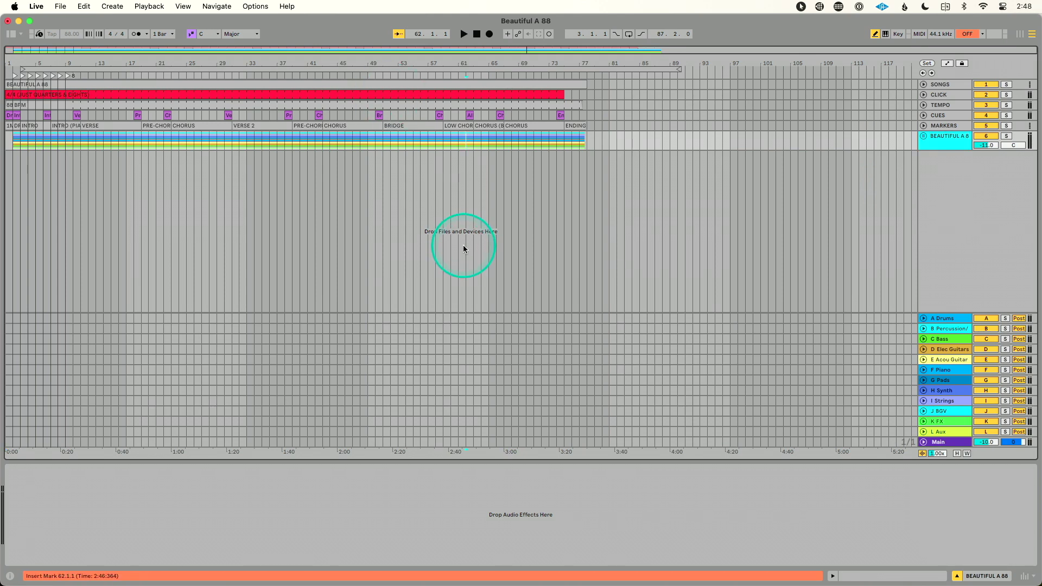
pyautogui.press('super+comma')
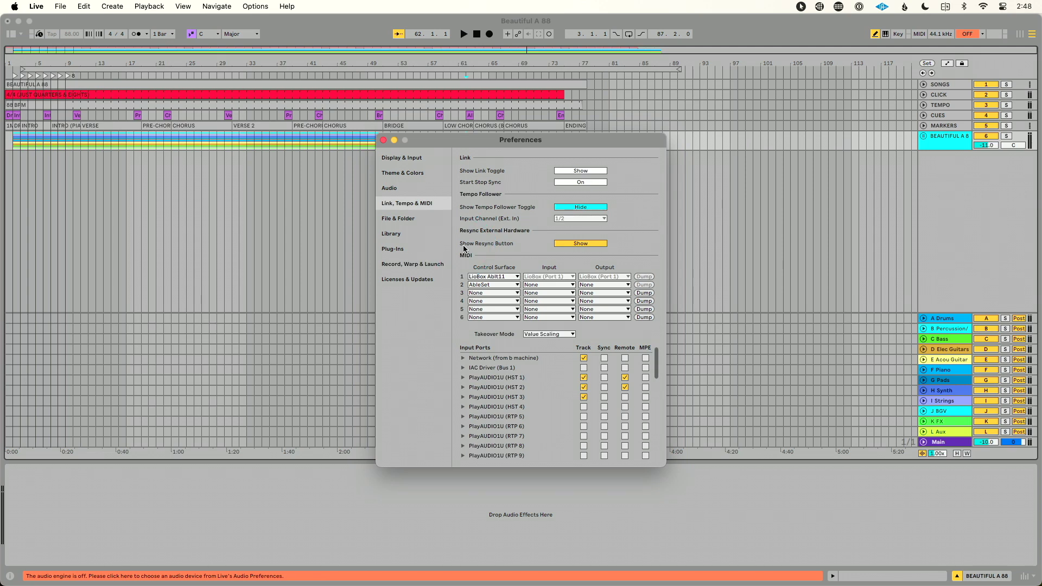
pyautogui.moveTo(435, 205); pyautogui.dragTo(428, 188)
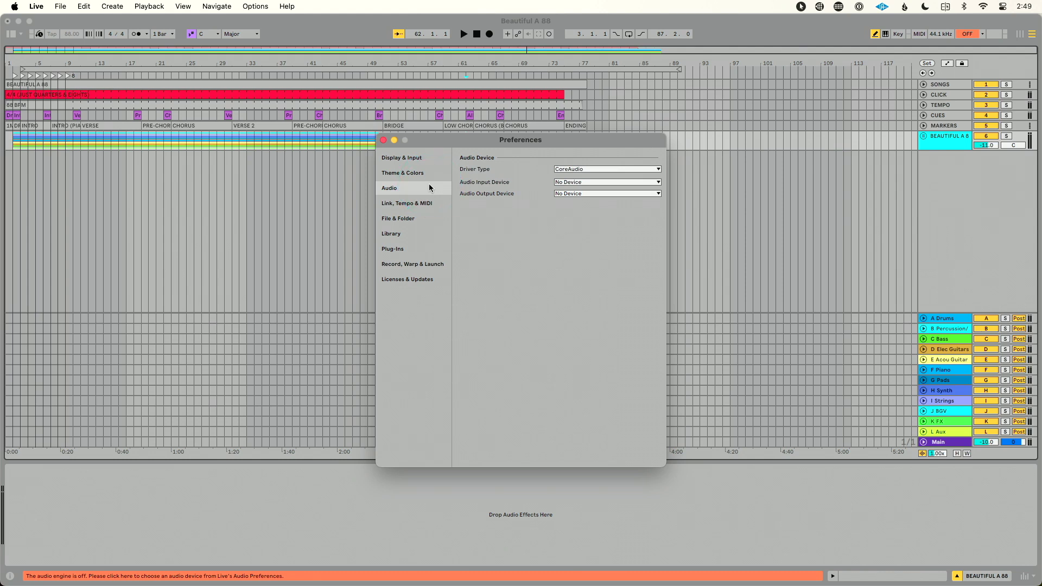
pyautogui.click(559, 194)
pyautogui.moveTo(558, 194); pyautogui.dragTo(587, 274)
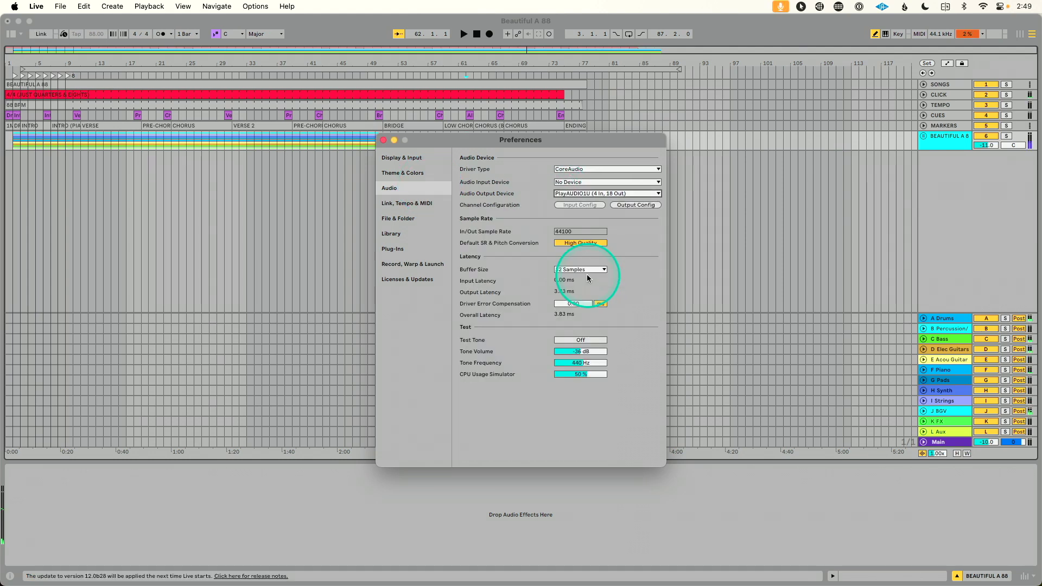
# Review which mono and stereo hardware outputs are enabled in the output configuration and accept it
pyautogui.click(643, 205)
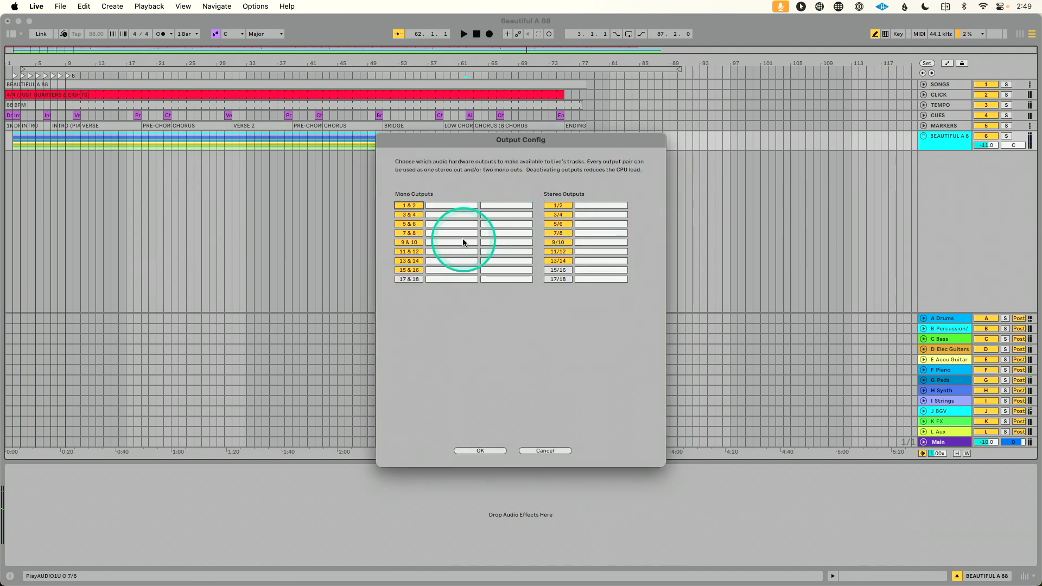
pyautogui.click(408, 233)
pyautogui.click(409, 232)
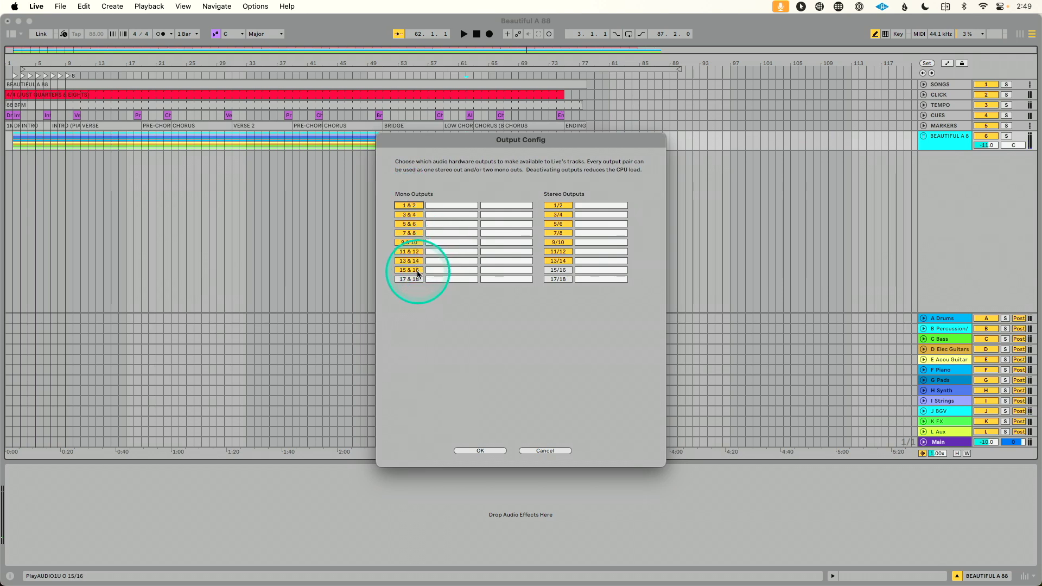
pyautogui.click(496, 450)
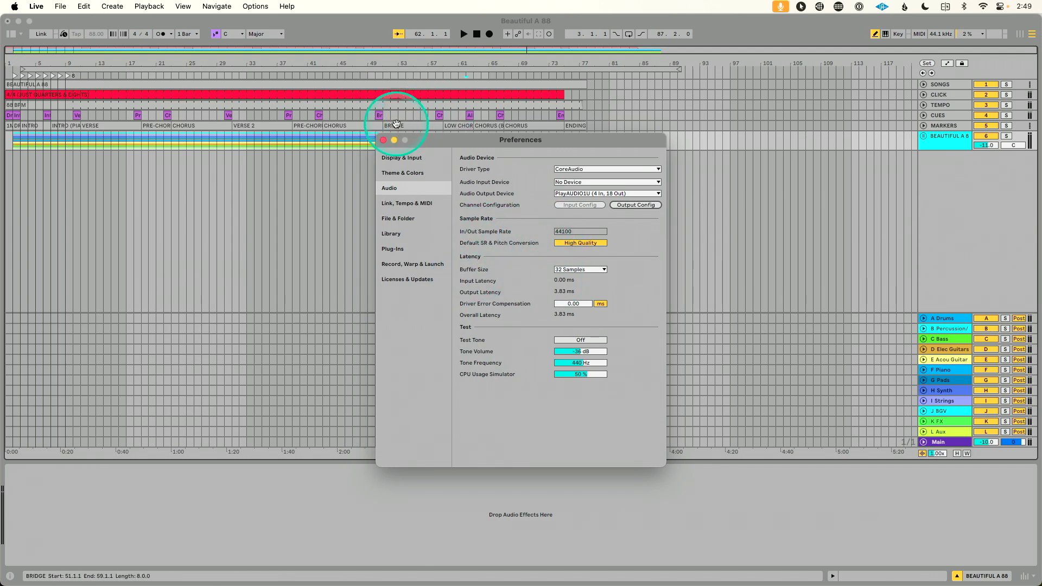
# Disable Track for the PlayAUDIO1U (HST 1) MIDI input port, leave Remote enabled, and close the preferences
pyautogui.click(415, 207)
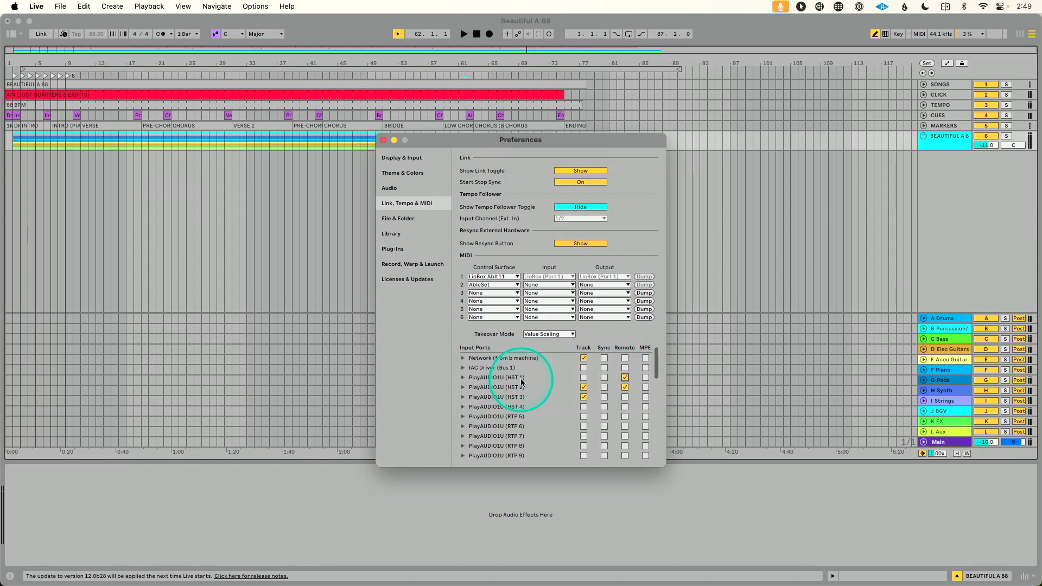
pyautogui.click(383, 141)
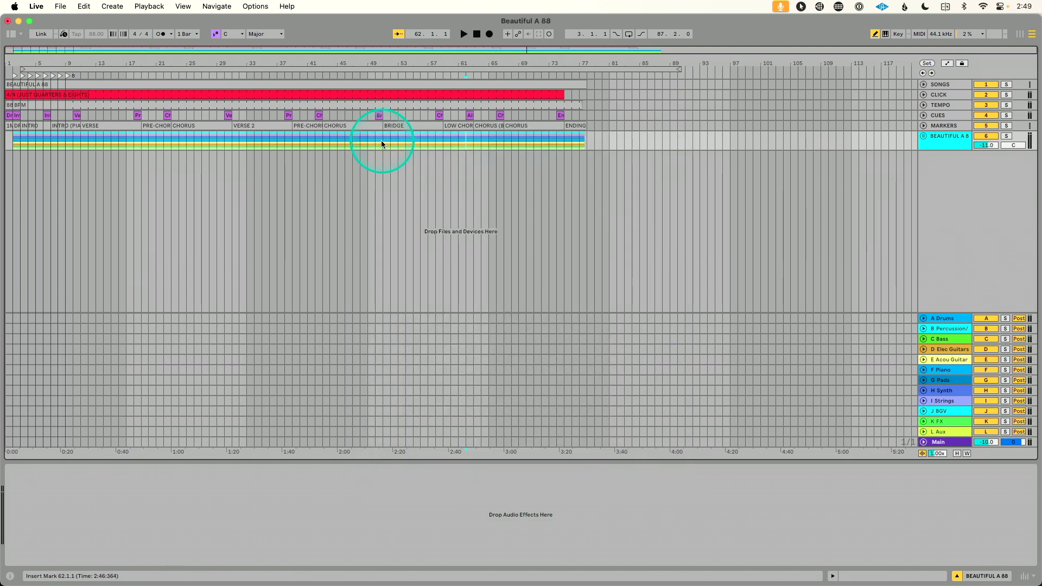
# Return the playhead to the song start and examine the transport controls in MIDI mapping mode
pyautogui.click(477, 34)
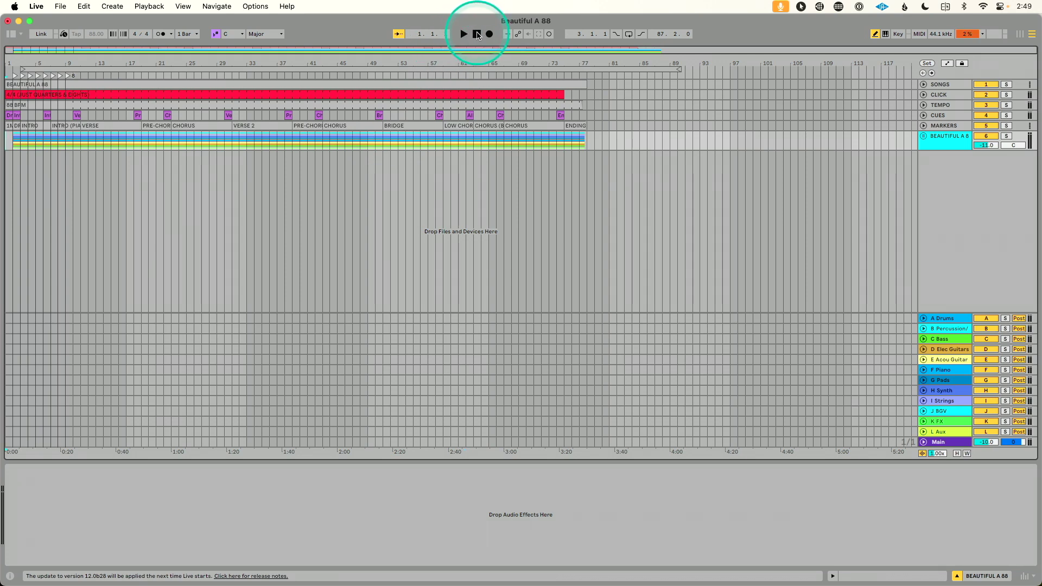
pyautogui.press('super+m')
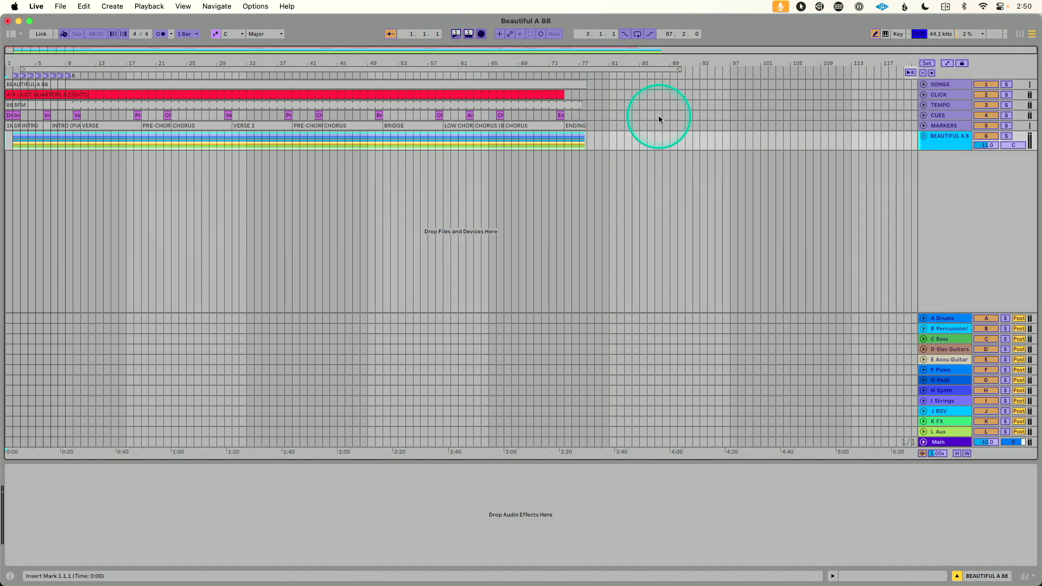
pyautogui.press('super+m')
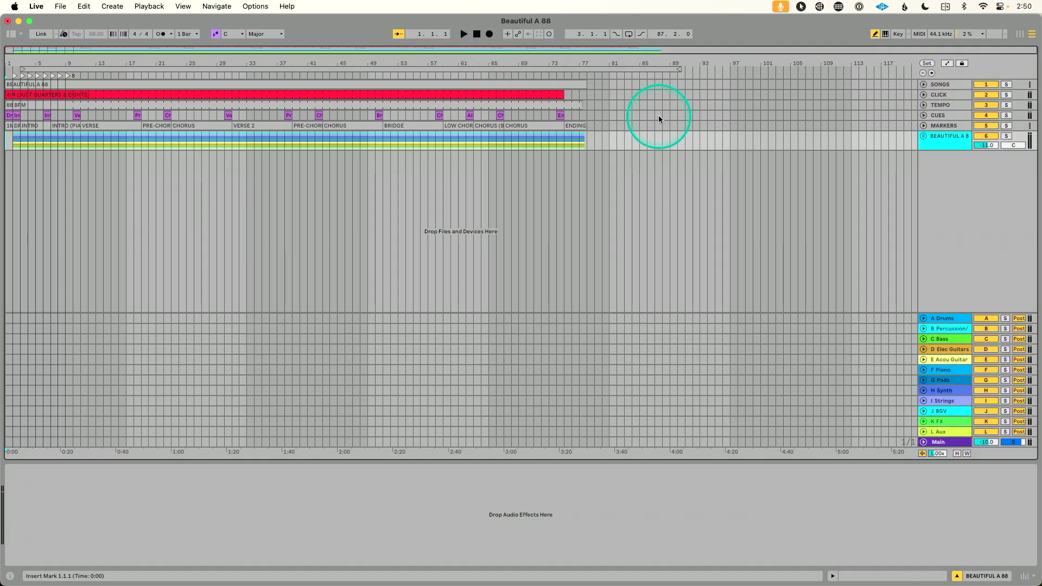
pyautogui.press('Tab')
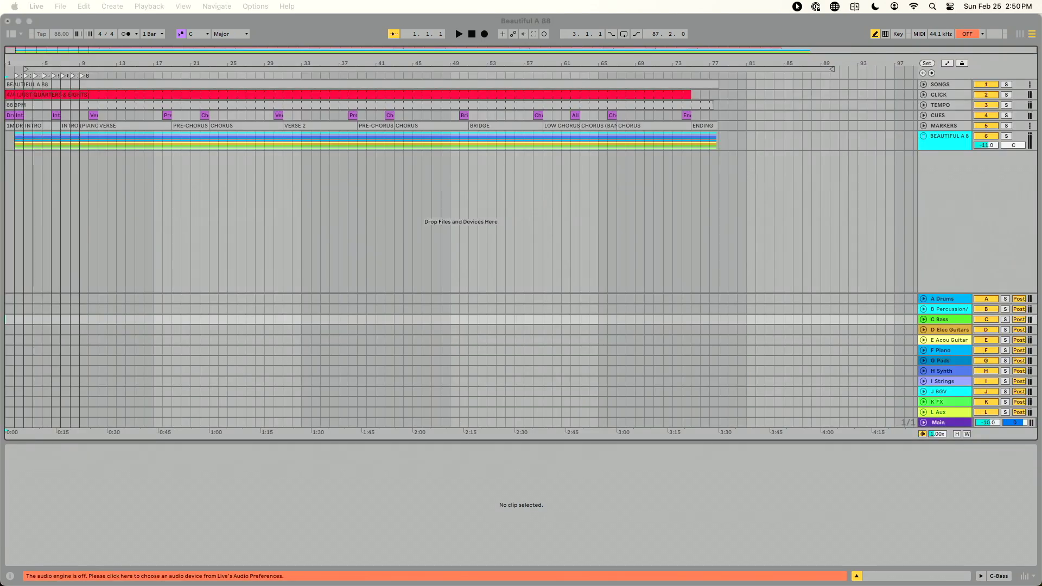
# On the second computer, set Live's audio output device to PlayAUDIO1U (4 In, 18 Out) and check its enabled outputs
pyautogui.click(546, 217)
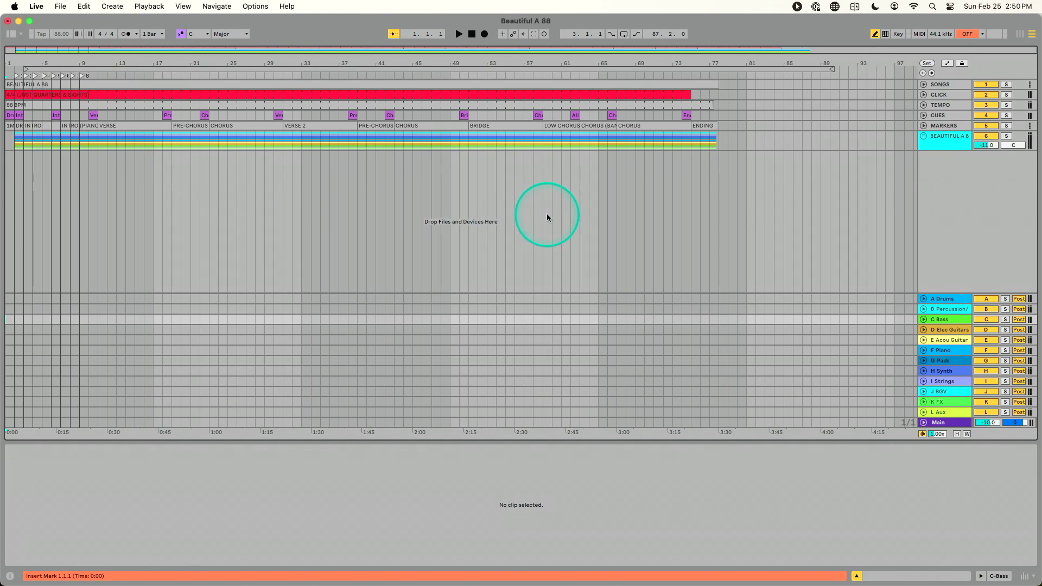
pyautogui.press('super+comma')
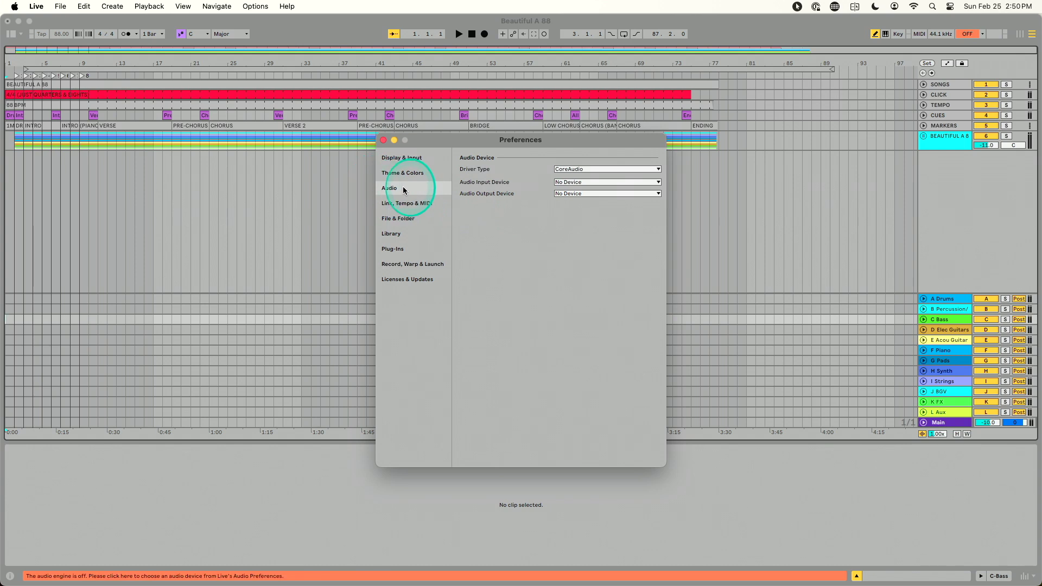
pyautogui.click(566, 194)
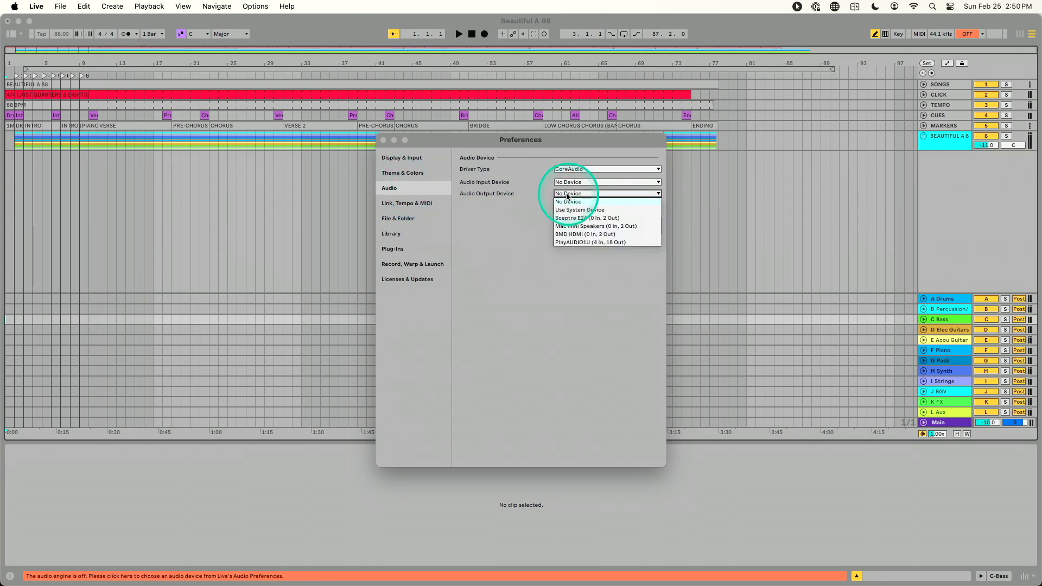
pyautogui.click(587, 242)
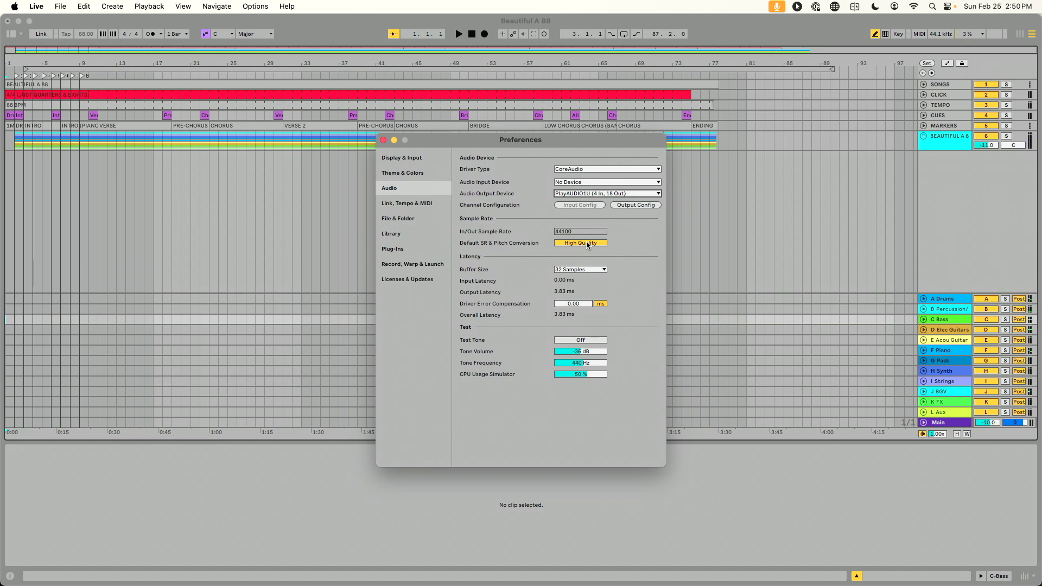
pyautogui.click(650, 206)
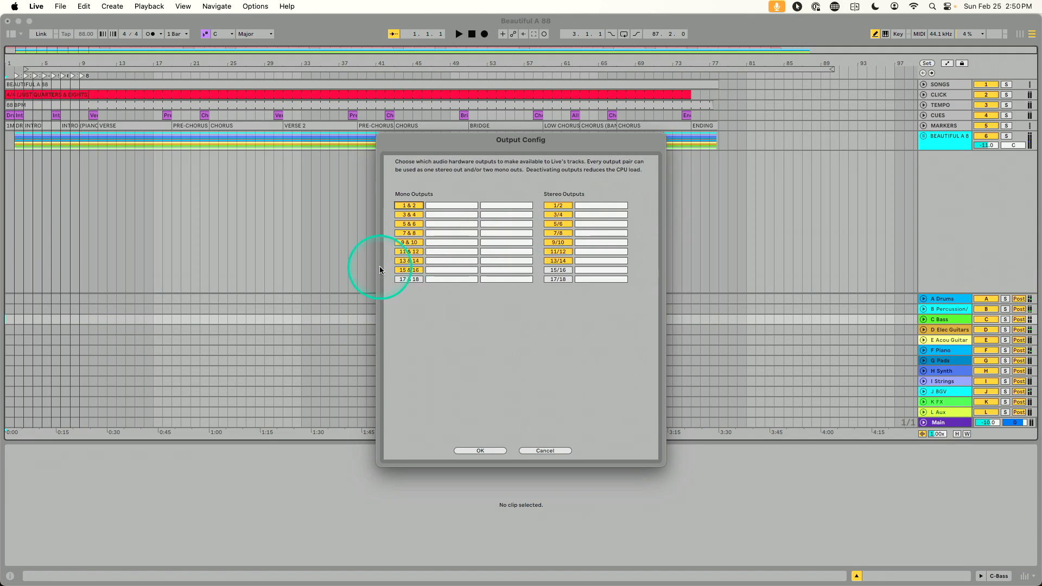
pyautogui.click(484, 450)
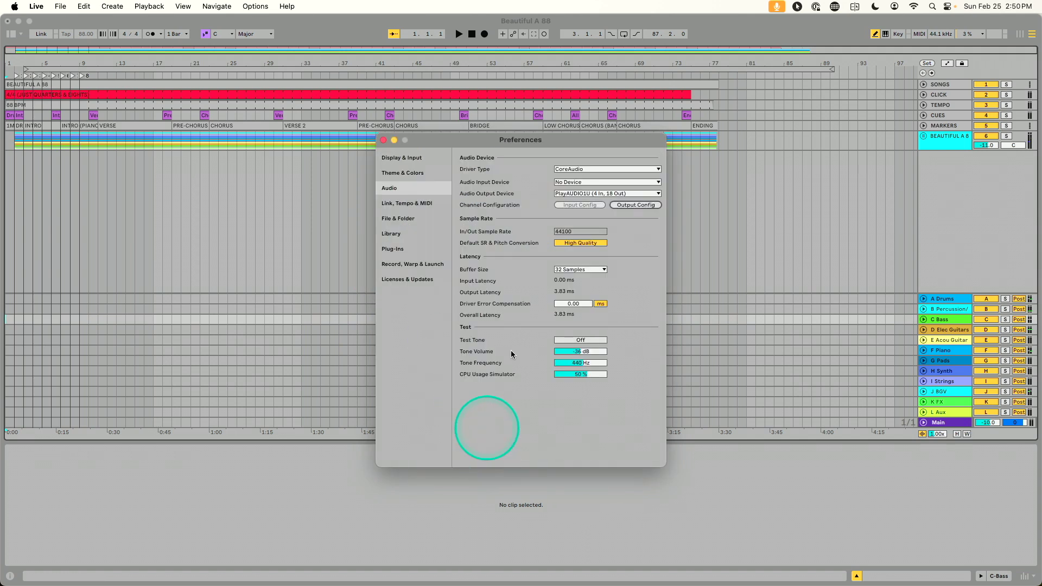
# Turn off Track for the second computer's PlayAUDIO1U (HST 1) MIDI input, keep Remote on, and close the preferences
pyautogui.click(424, 204)
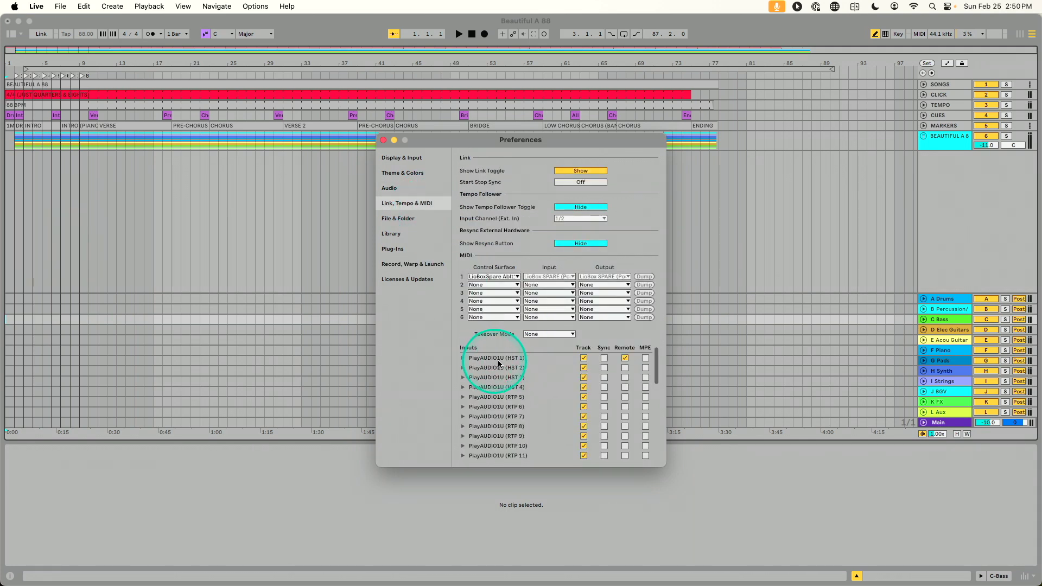
pyautogui.click(584, 359)
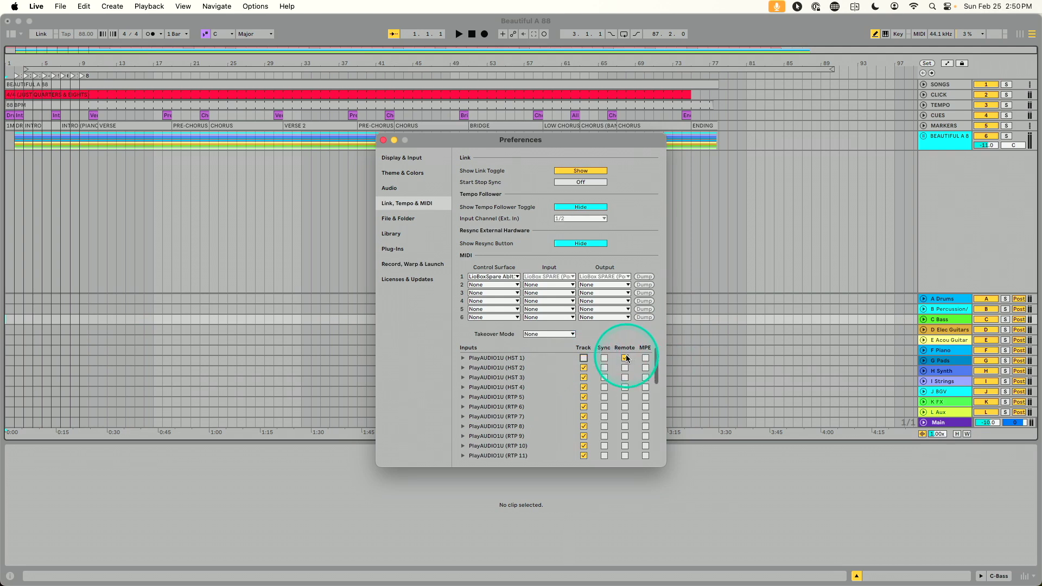
pyautogui.click(383, 140)
# Examine the second computer's mappable transport and mixer controls in Session View's MIDI mapping mode
pyautogui.click(516, 251)
pyautogui.press('Tab')
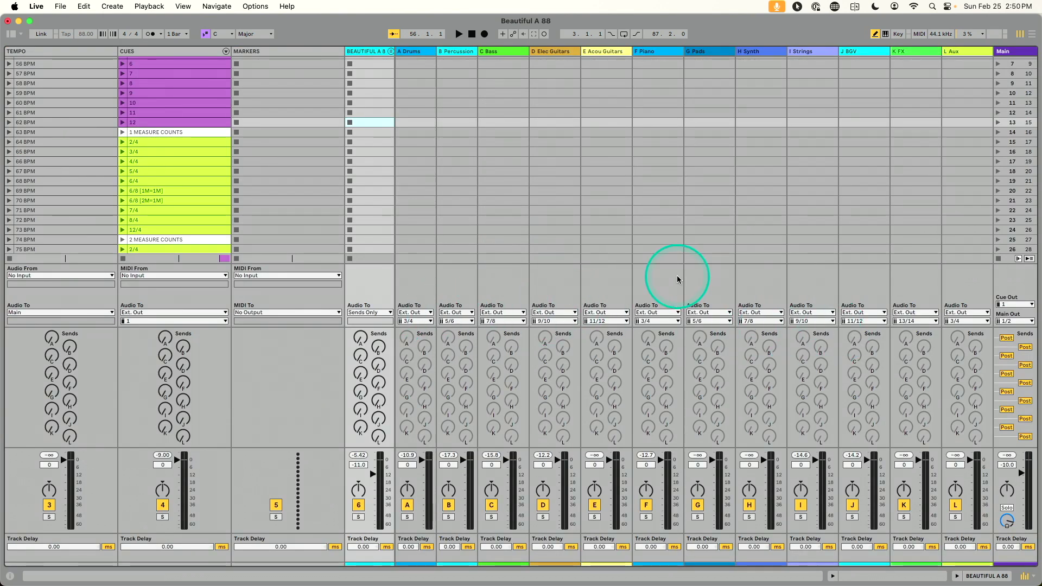
pyautogui.press('super+m')
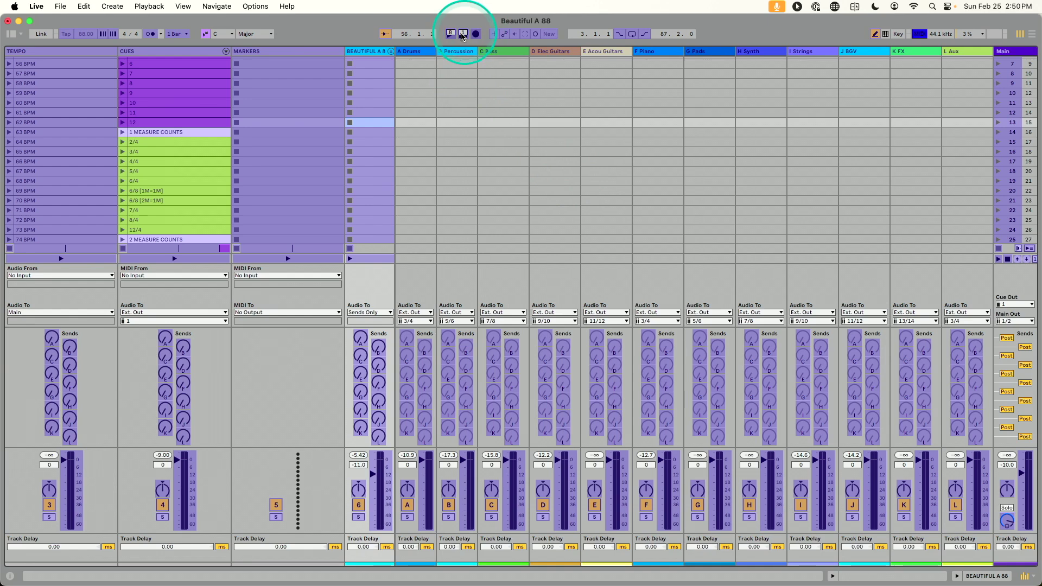
pyautogui.press('super+m')
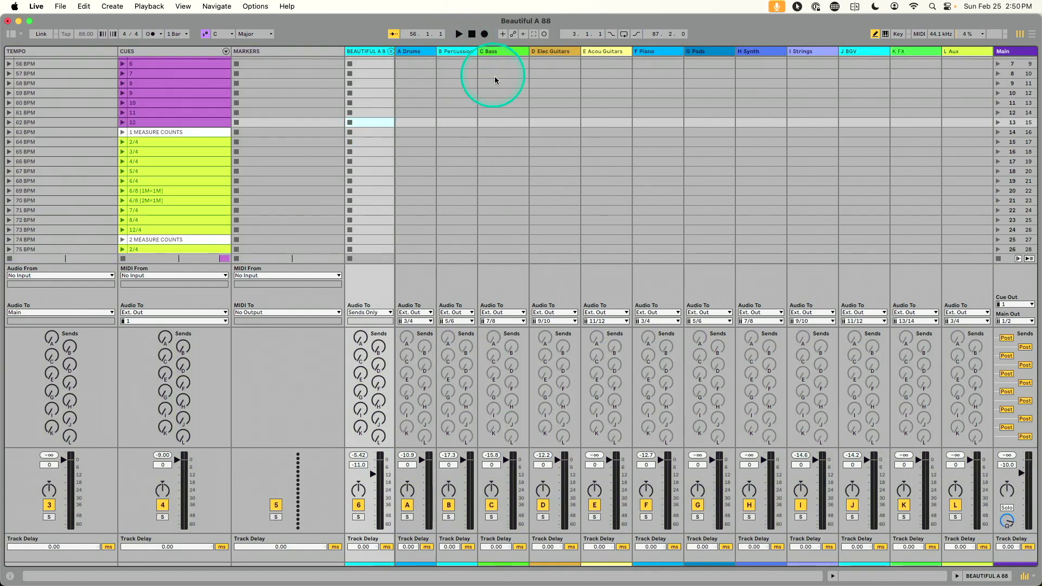
pyautogui.press('Tab')
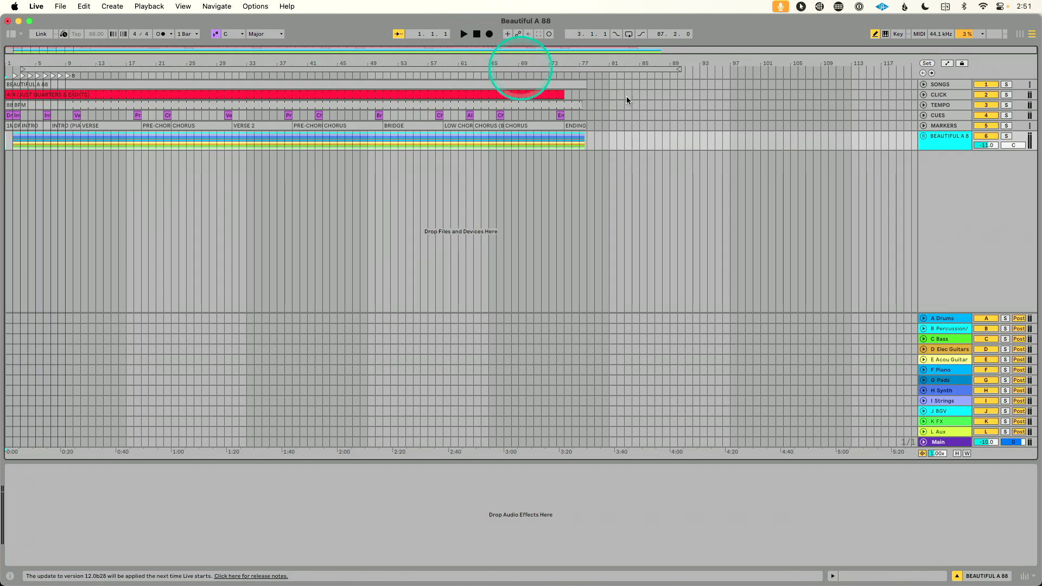
# In the first computer's set, add an audio track below the song group and name it LIFESINE
pyautogui.press('super+t')
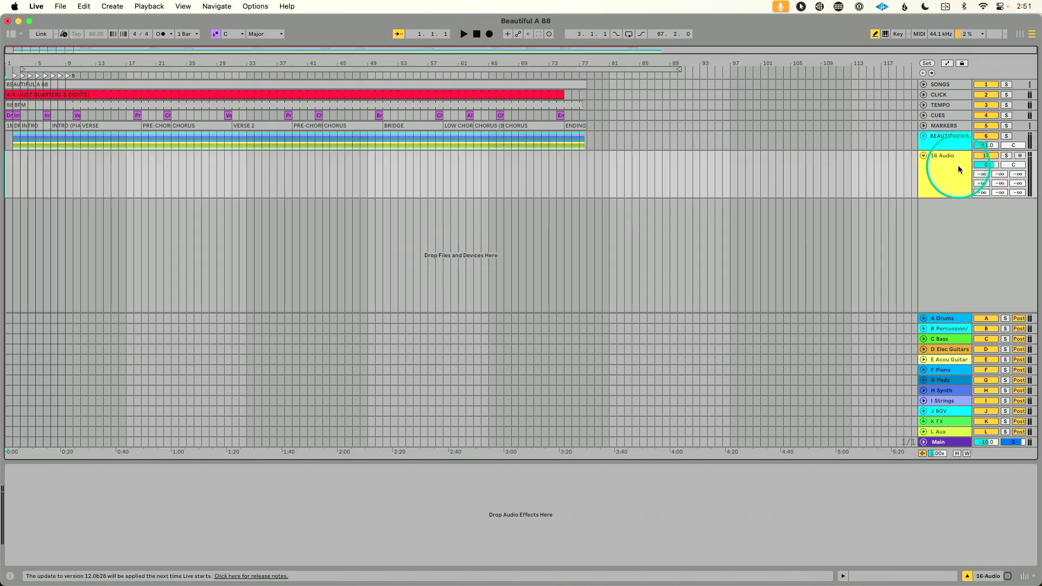
pyautogui.write('LIFE')
pyautogui.press('Return')
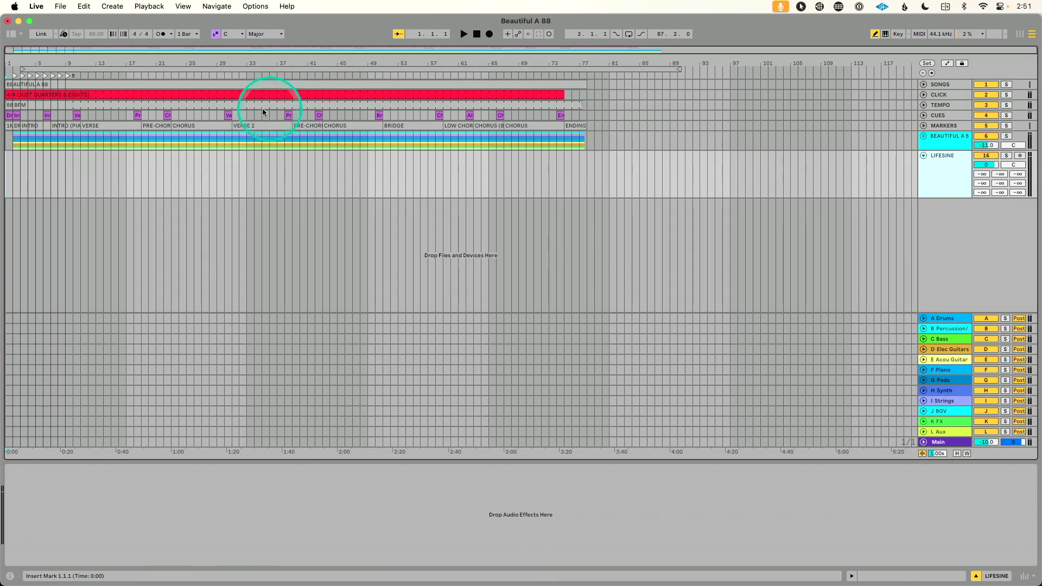
# Load the LifeSine plug-in onto the LIFESINE track and close the plug-in window
pyautogui.click(11, 35)
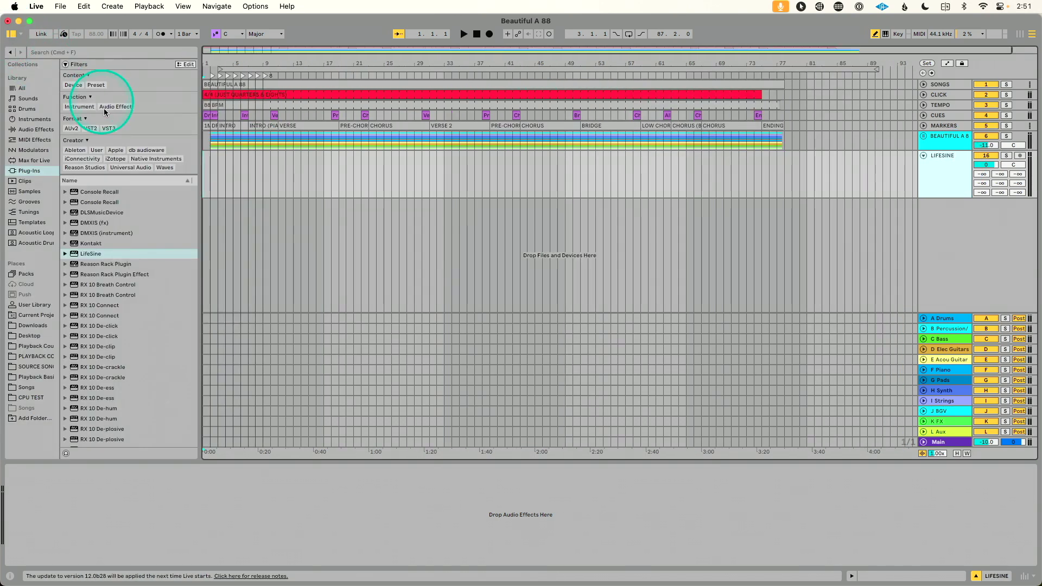
pyautogui.moveTo(104, 253); pyautogui.dragTo(619, 223)
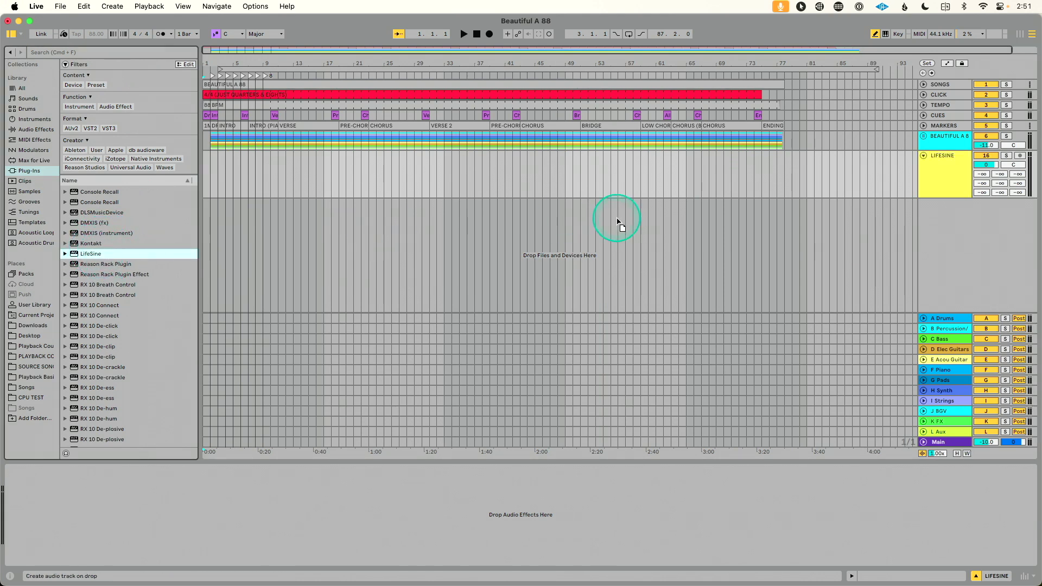
pyautogui.moveTo(882, 189); pyautogui.dragTo(943, 180)
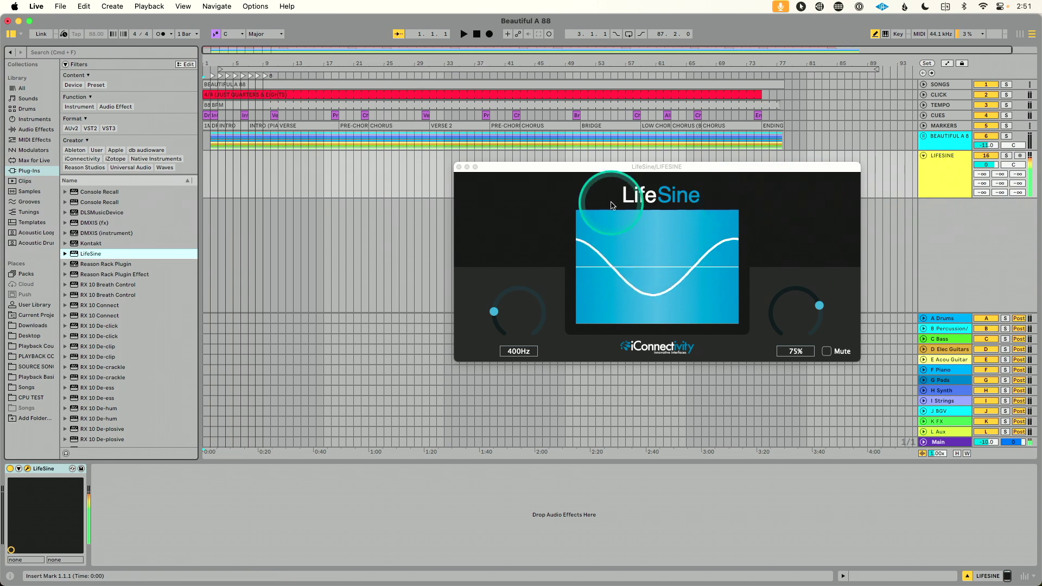
pyautogui.click(459, 166)
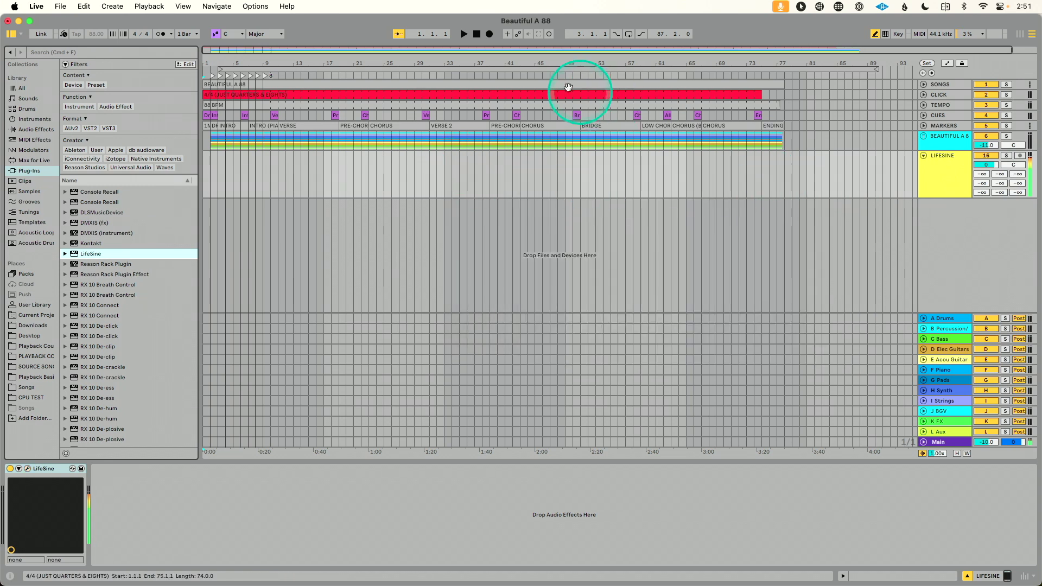
# Route the LIFESINE track's audio to external output 15 in Session View
pyautogui.click(949, 170)
pyautogui.press('Tab')
pyautogui.click(688, 230)
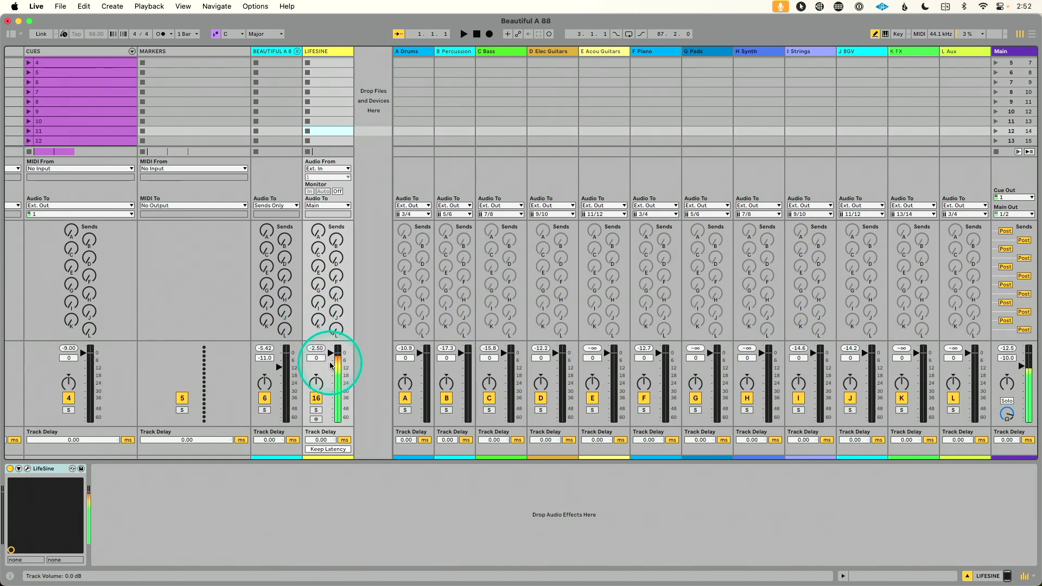
pyautogui.click(318, 206)
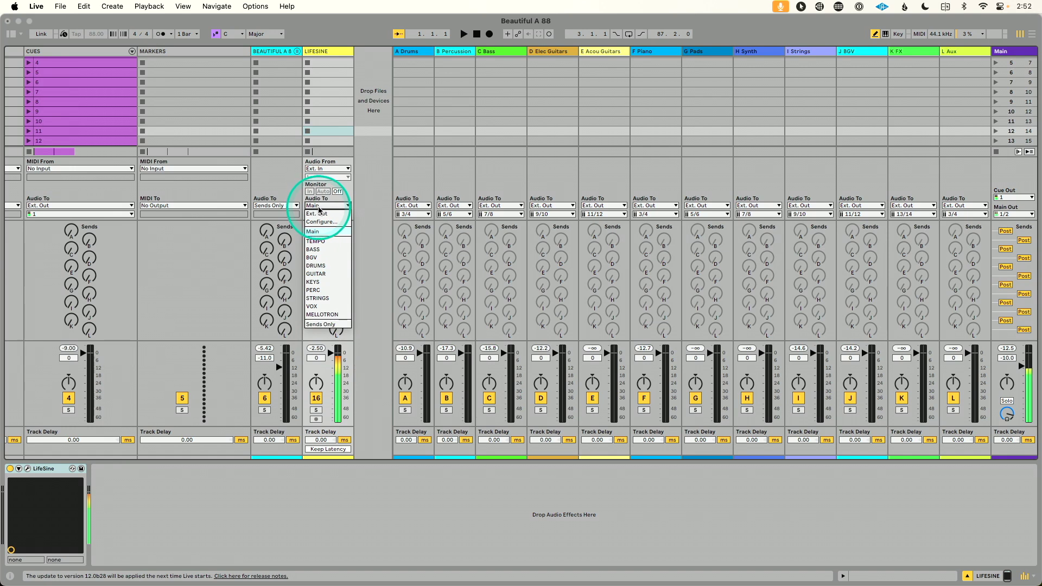
pyautogui.click(320, 214)
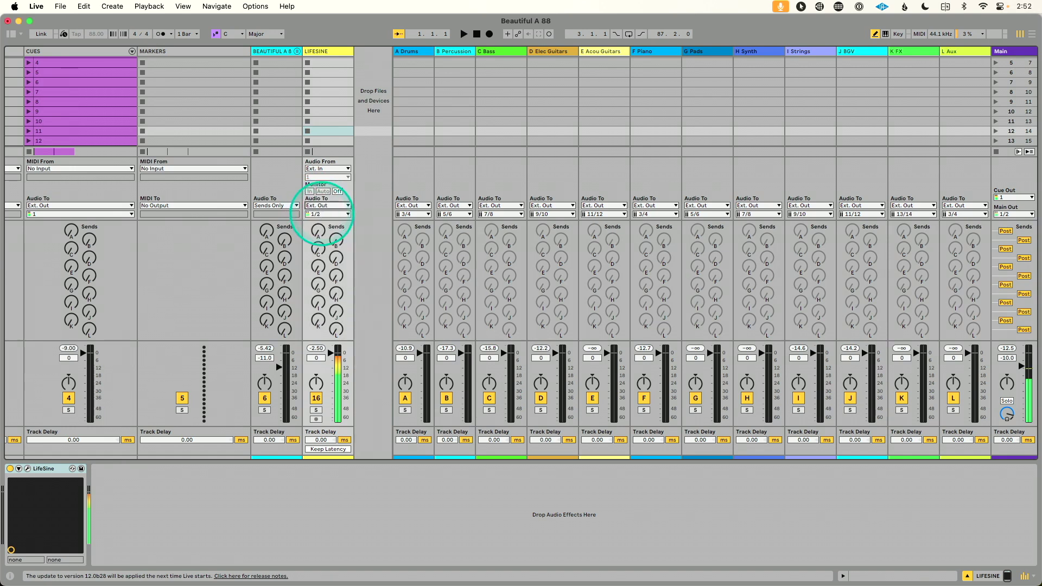
pyautogui.click(328, 214)
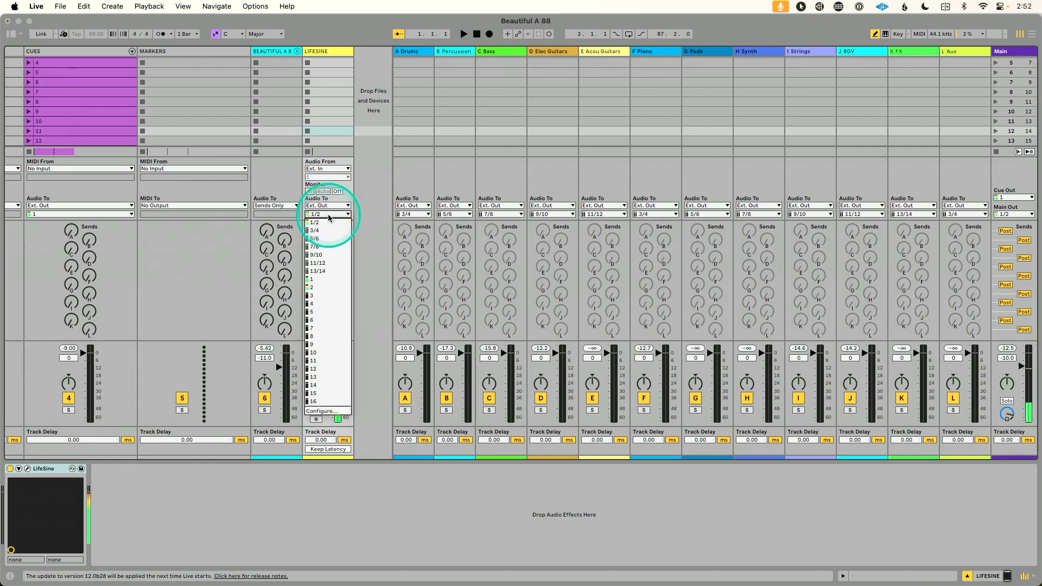
pyautogui.click(344, 392)
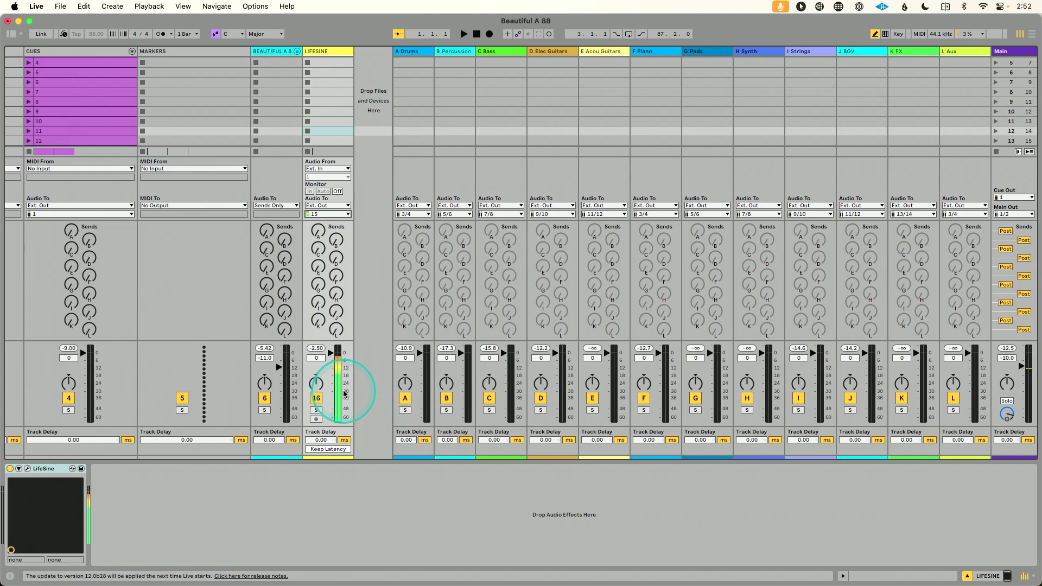